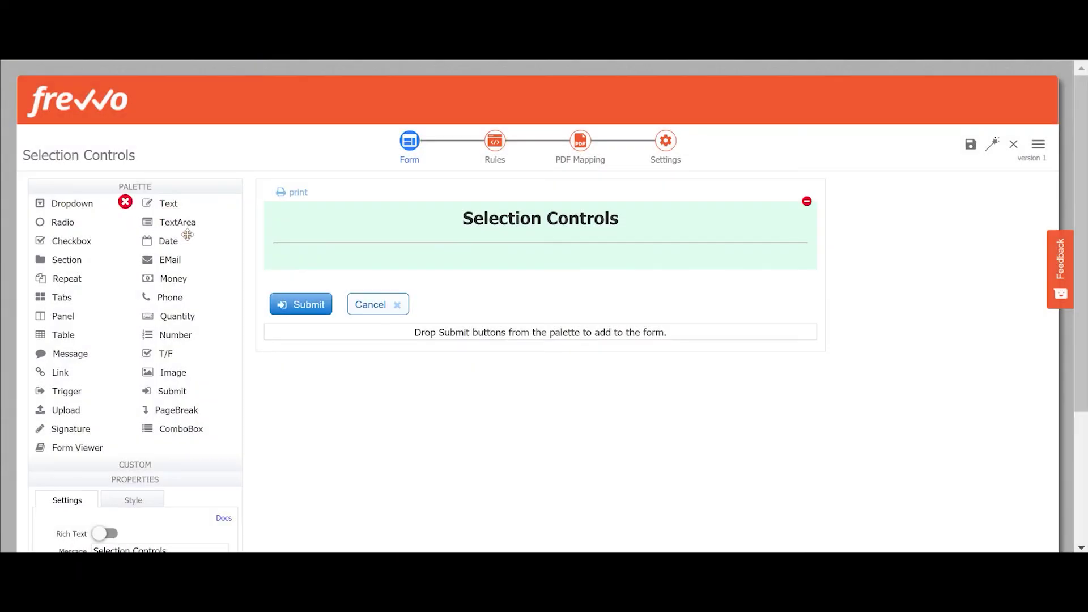
Step: Add a Dropdown control below the form title with the options a=apples, b=oranges and c=pears, and check its list
drag(187, 234, 369, 283)
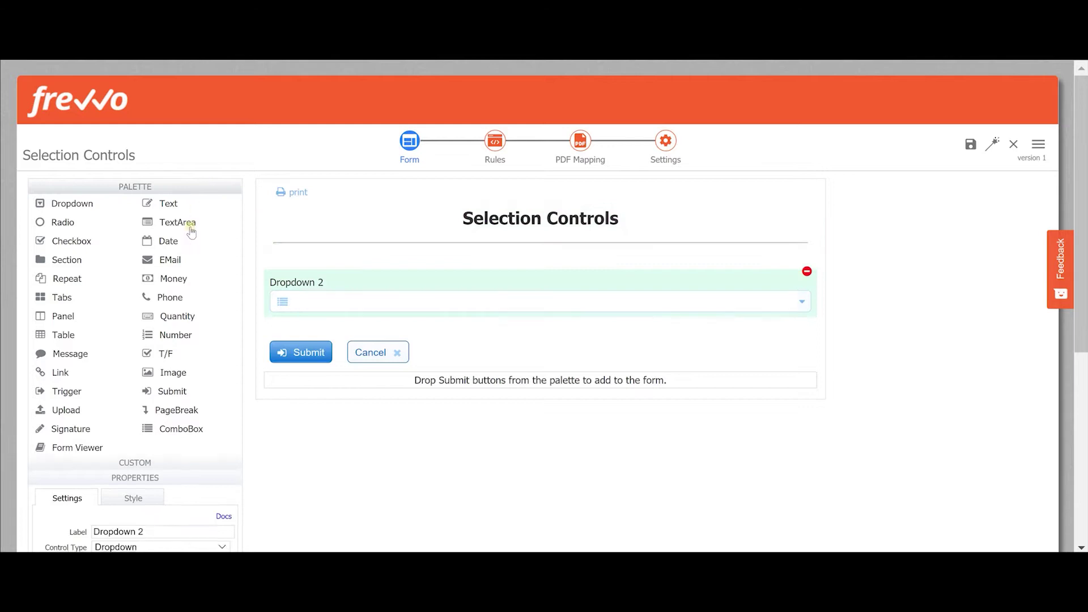
drag(180, 420, 63, 403)
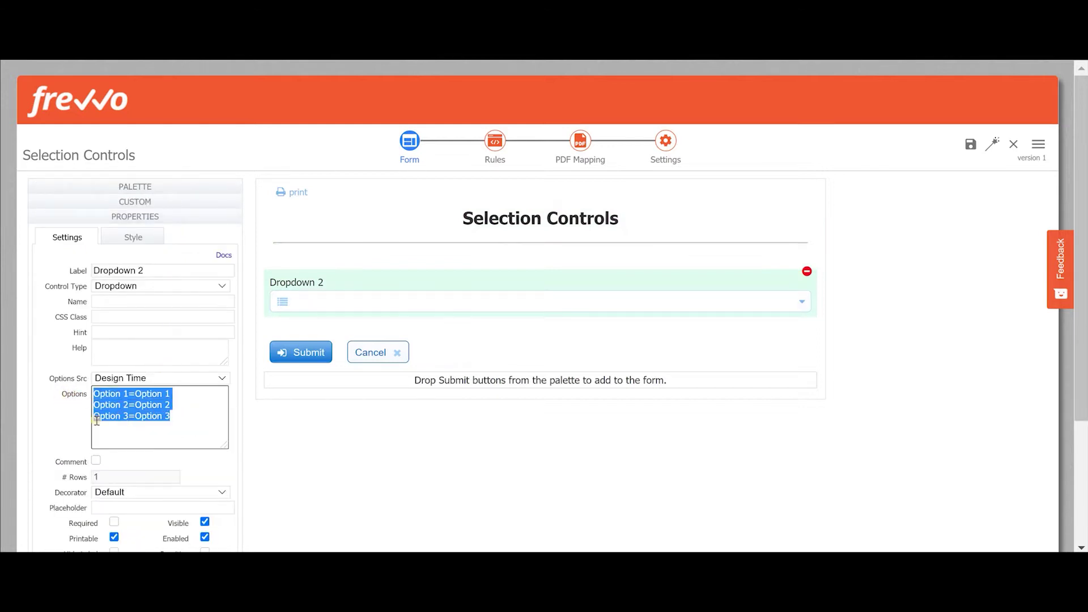
text(a=ap)
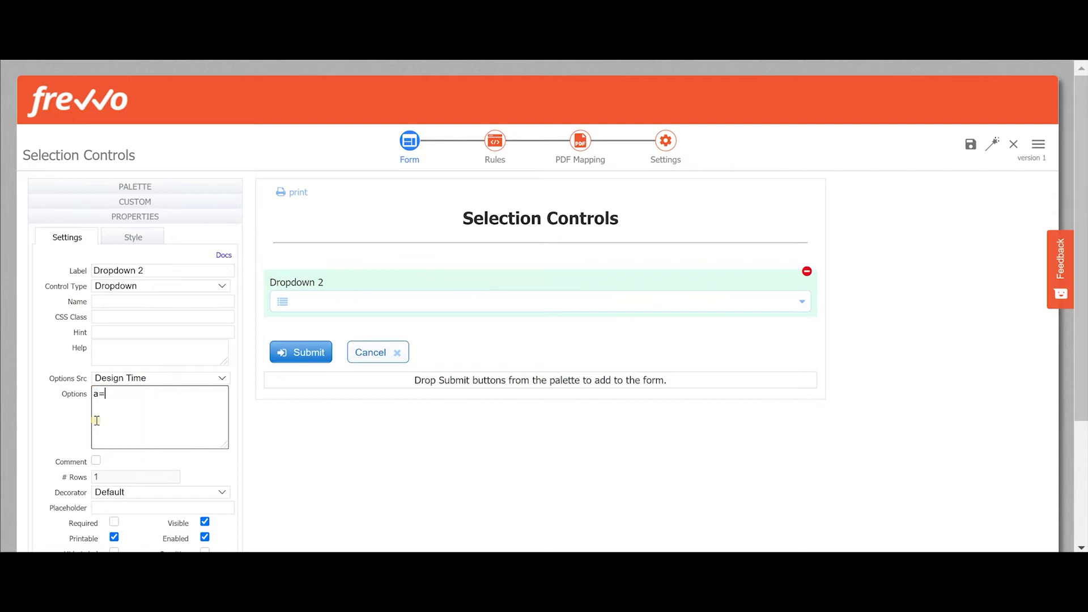
text(ples)
key(Return)
text(b)
text(=oranges)
text(c=cherries)
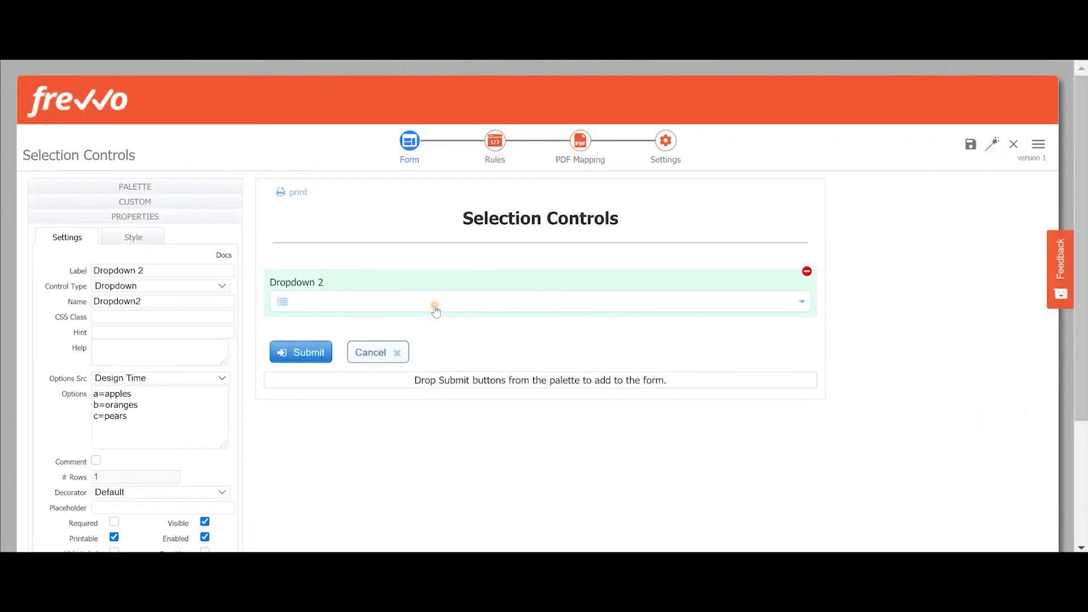
click(435, 309)
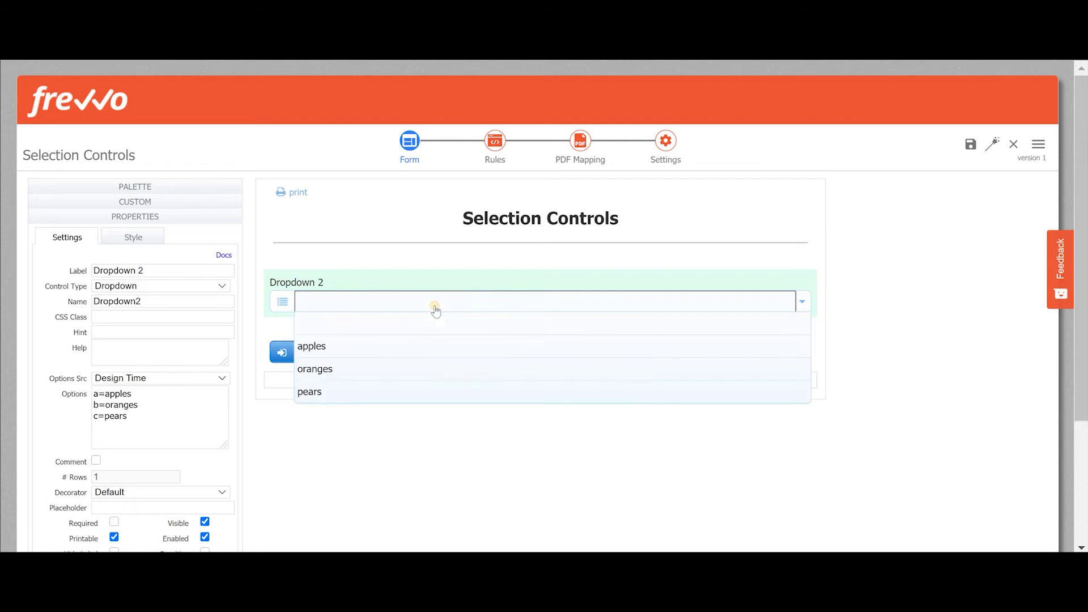
click(376, 453)
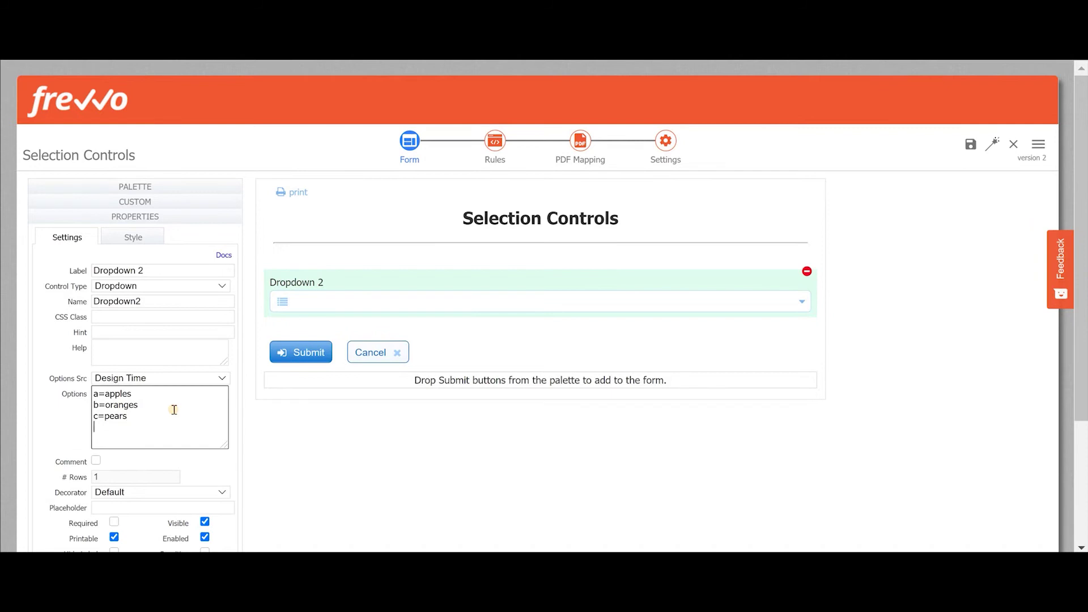
Step: Add the option other=other to the dropdown and enable its comment field with 2 rows
text(other=other)
key(Tab)
click(95, 460)
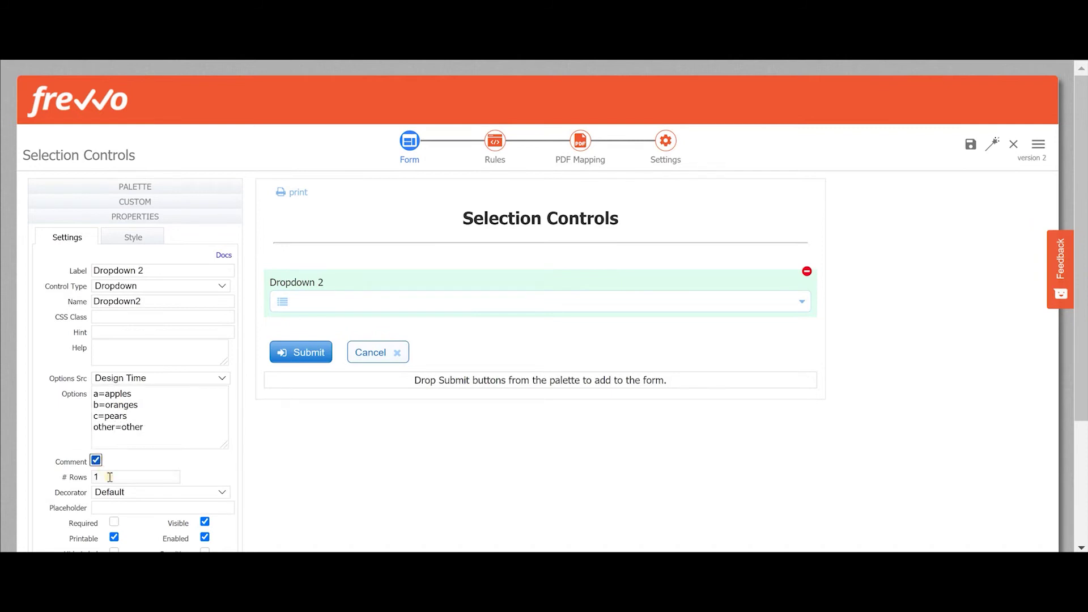
double_click(110, 477)
text(2)
key(Tab)
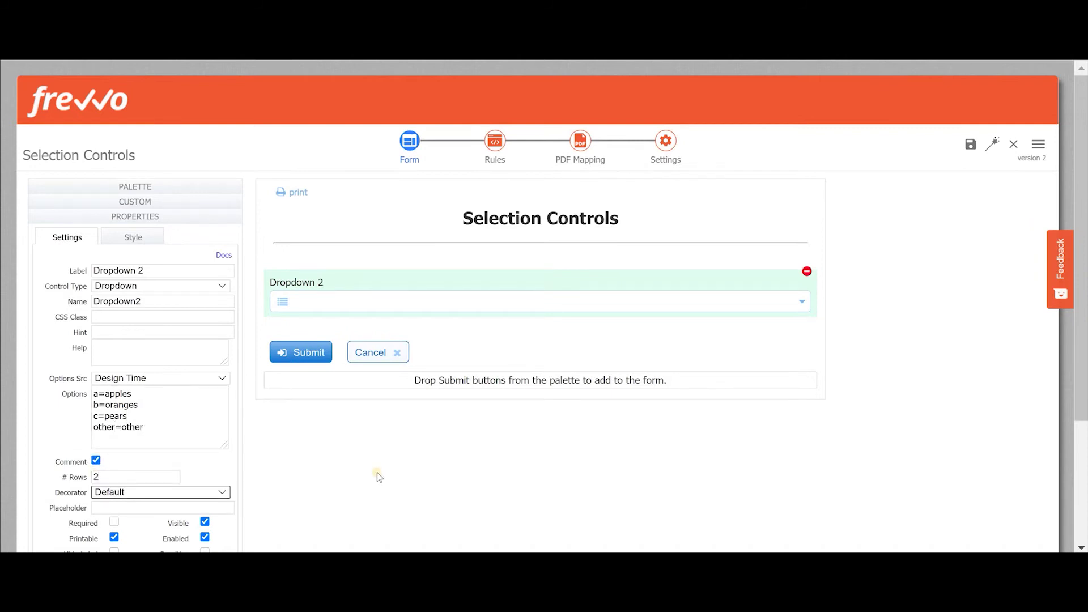
Step: Test the form, choosing "other" in the dropdown and entering a comment that begins with "bananas and"
click(996, 151)
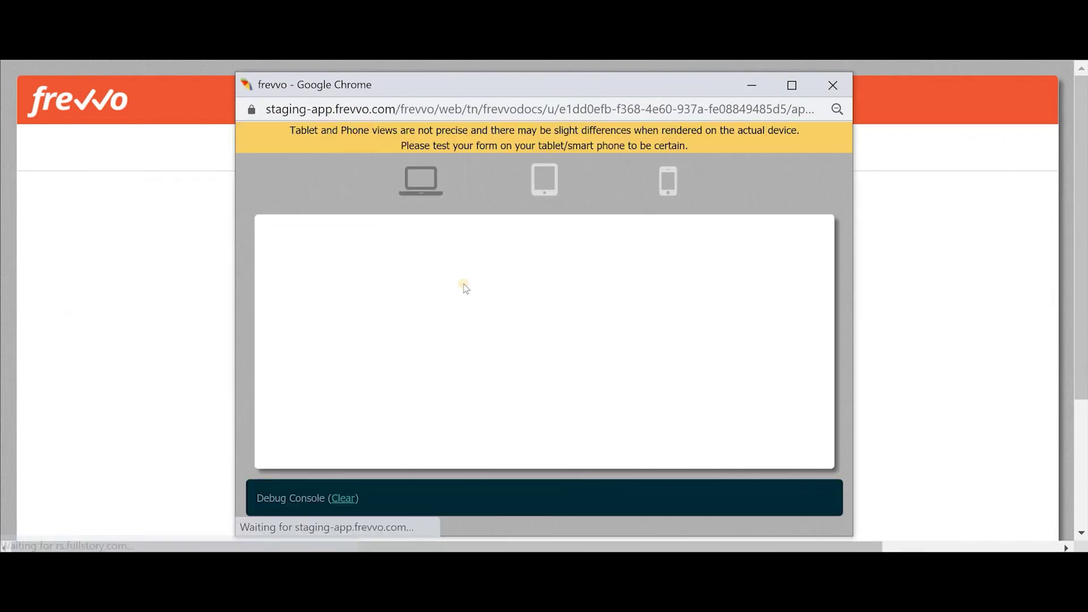
click(401, 375)
click(369, 486)
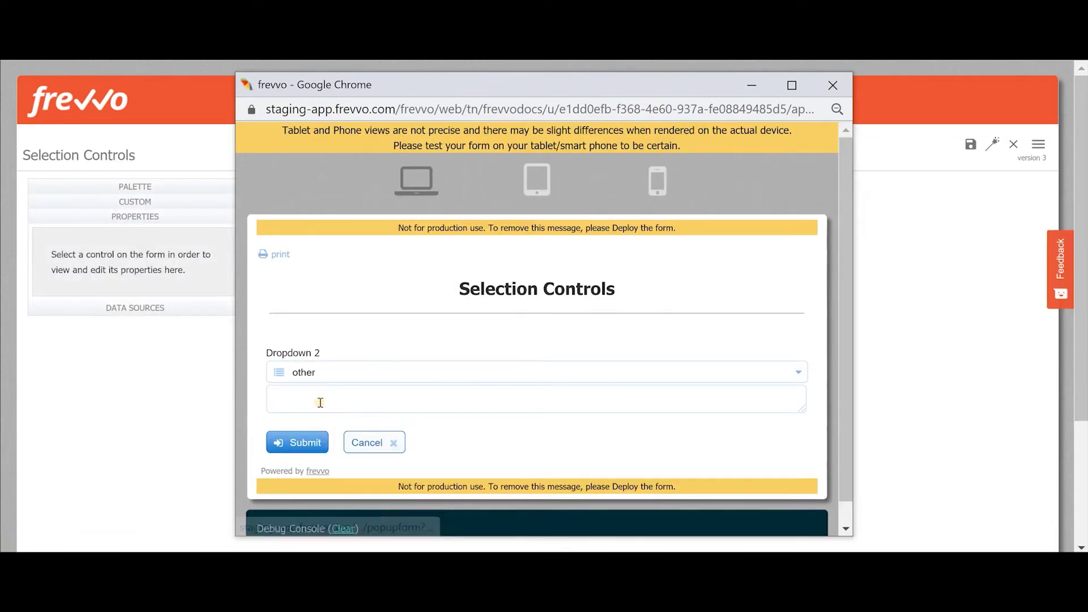
click(320, 403)
text(bananas and grap)
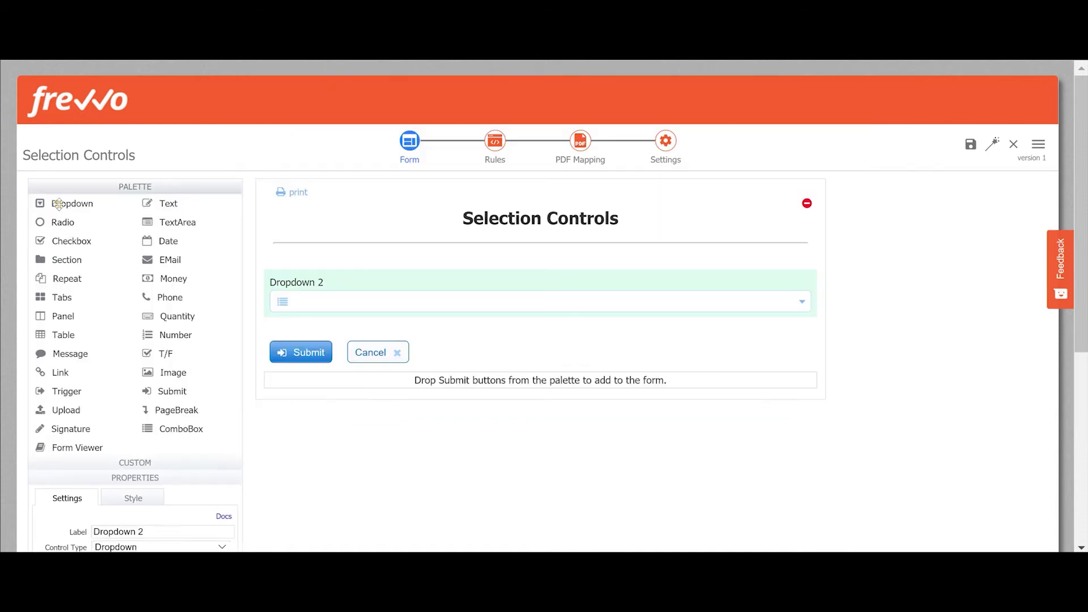
Step: Add a Radio control below the dropdown with the options shoes, hats and scarves
drag(61, 222, 466, 315)
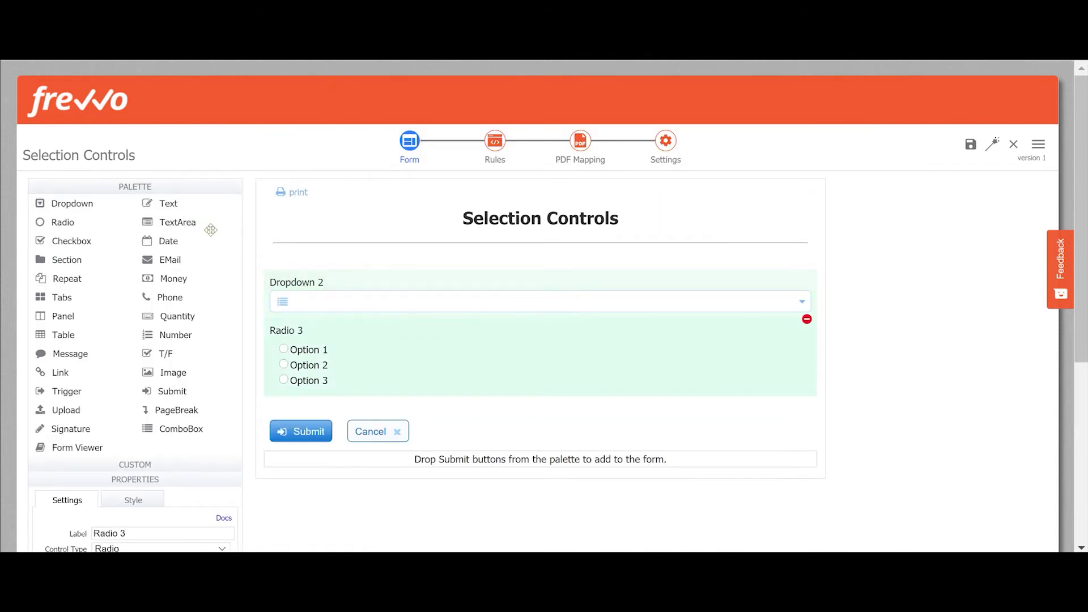
click(178, 187)
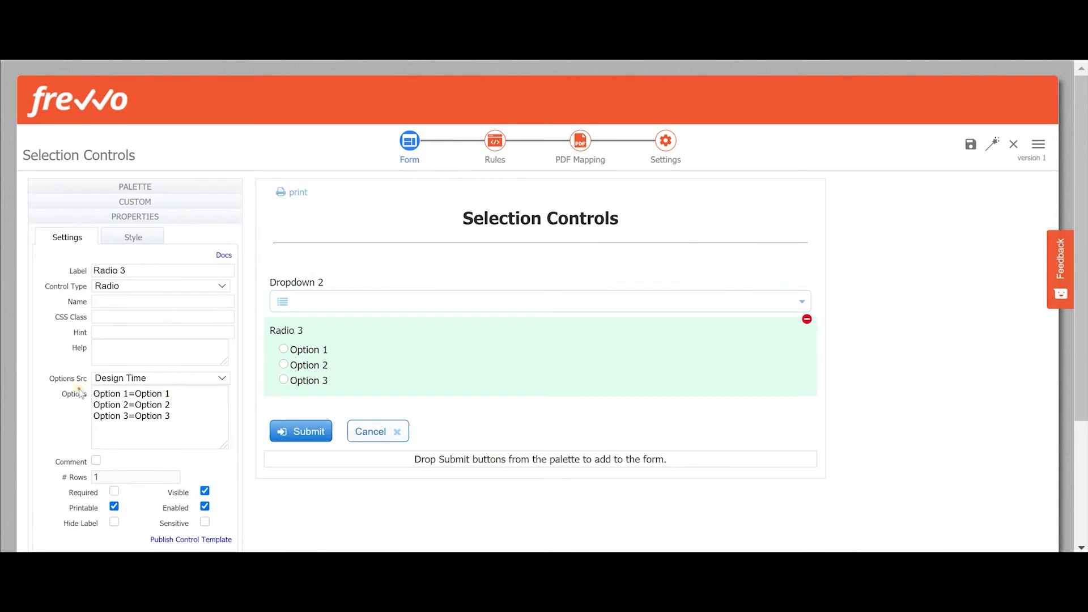
click(80, 393)
key(ctrl+a)
text(shoes)
key(Return)
text(hats)
key(Return)
text(scarves)
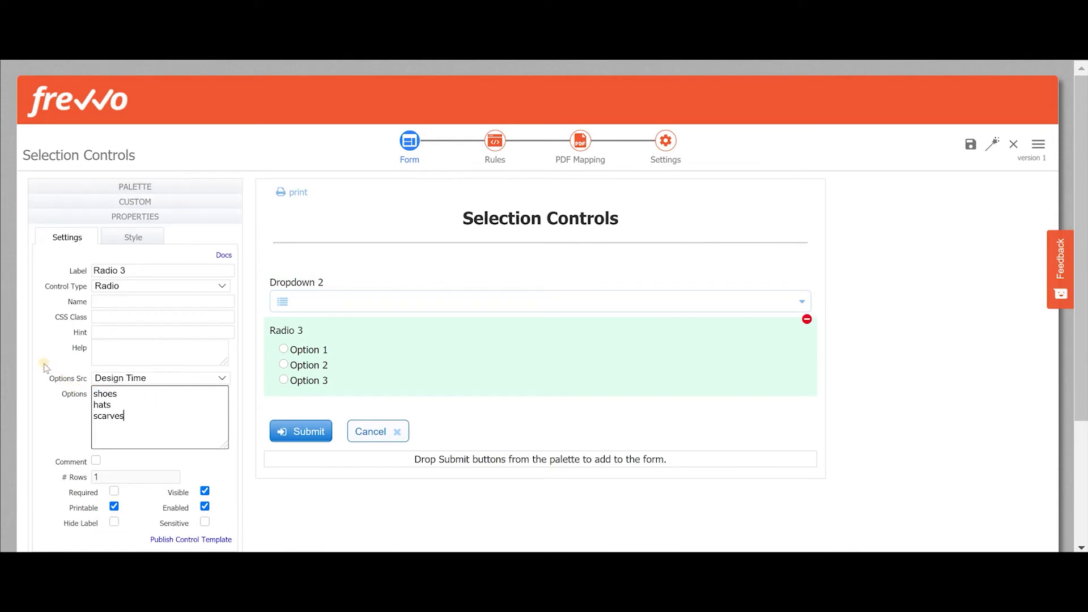
key(Tab)
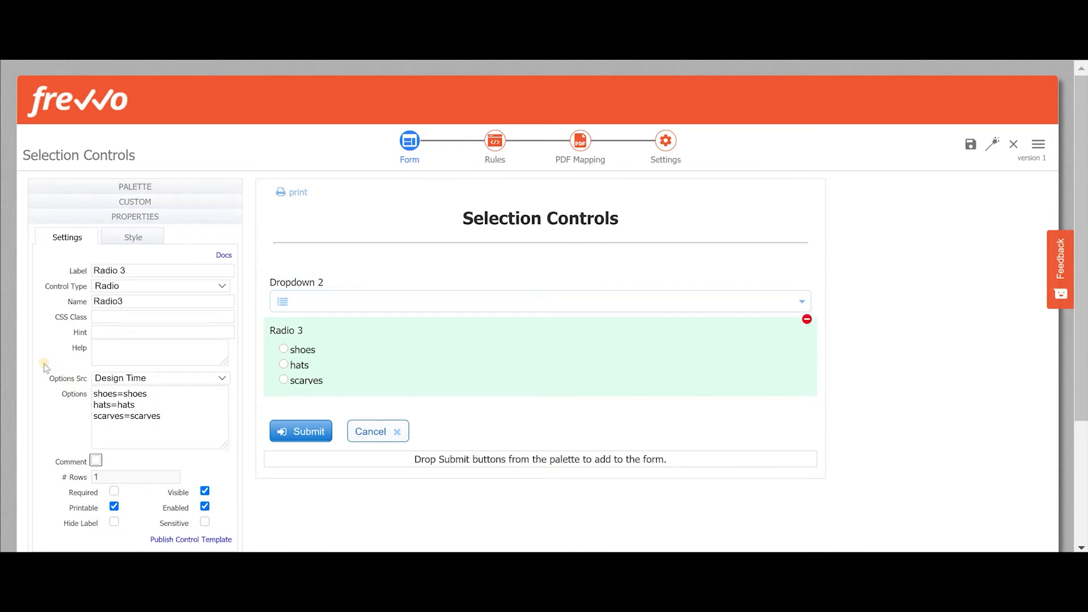
Step: Set the radio control's item width to 30%
click(133, 238)
click(119, 286)
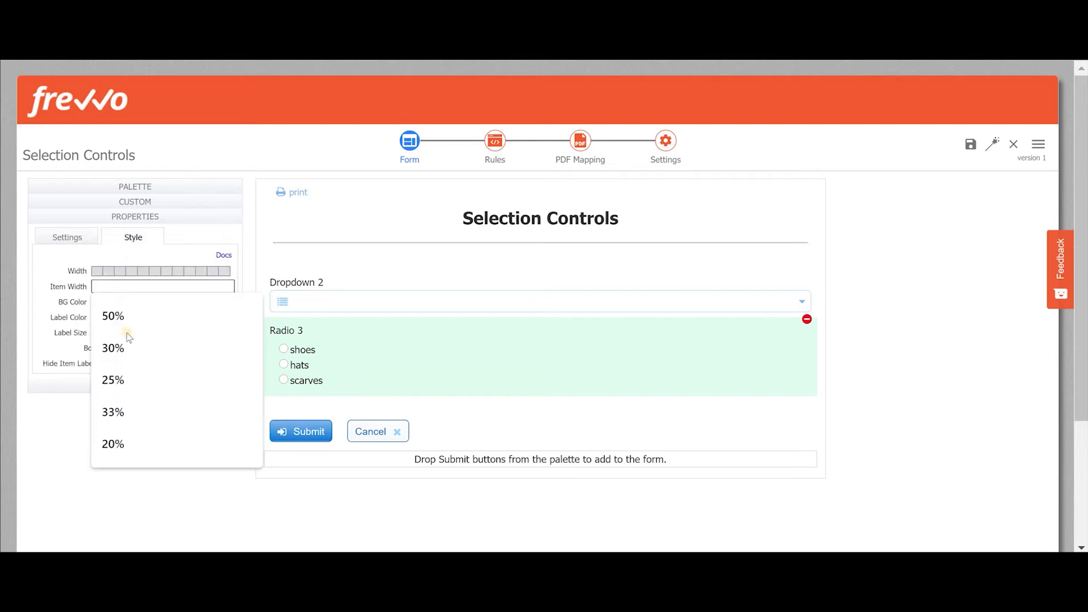
click(126, 347)
Step: Add a Checkbox control below the radio control, and tick books and music in the form preview
click(136, 187)
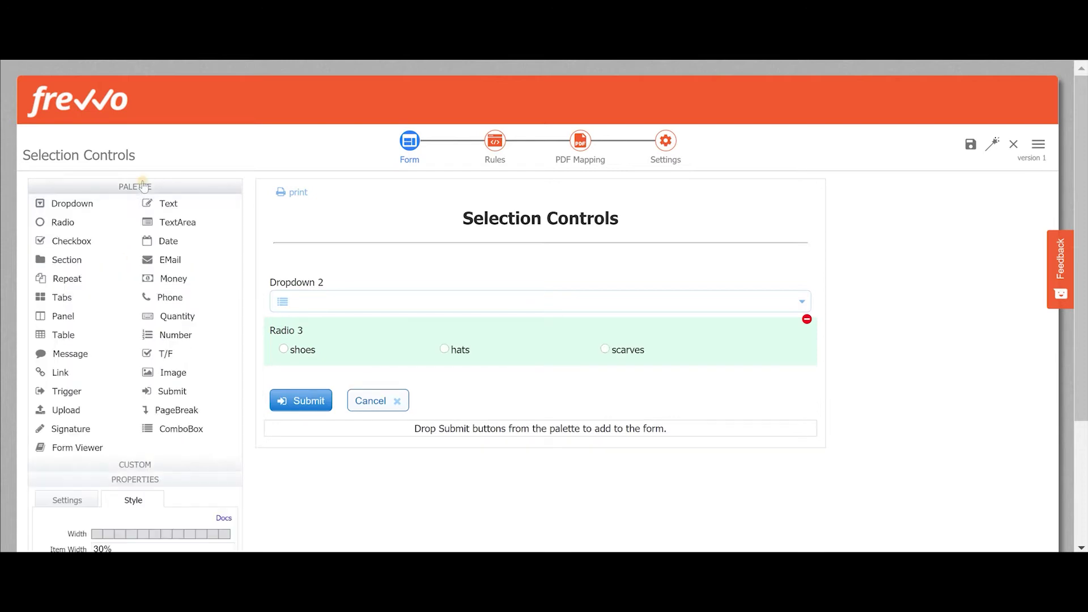
drag(80, 240, 499, 357)
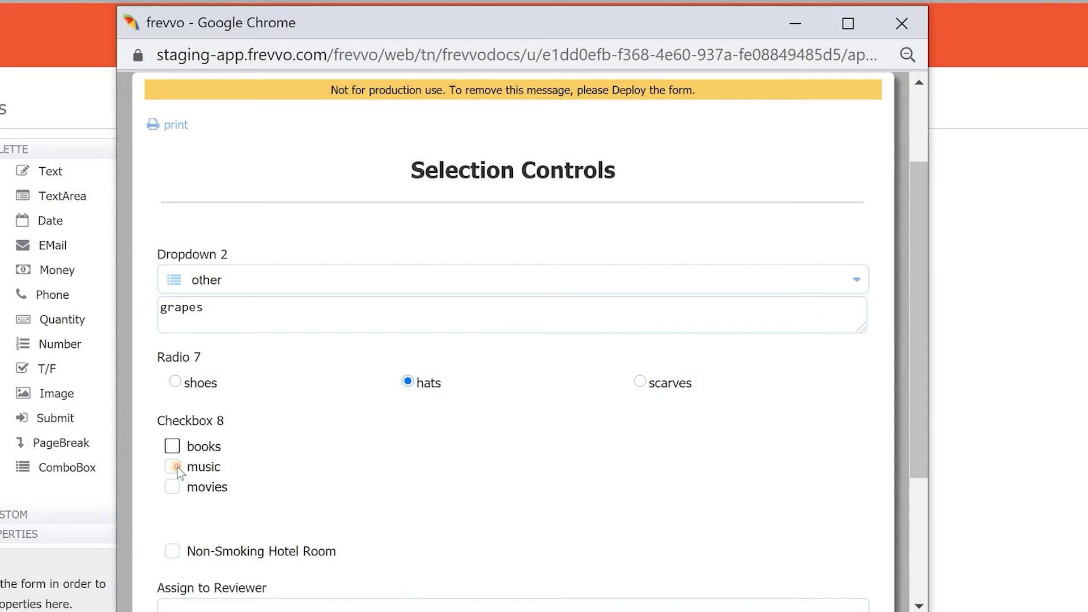
click(173, 447)
click(172, 466)
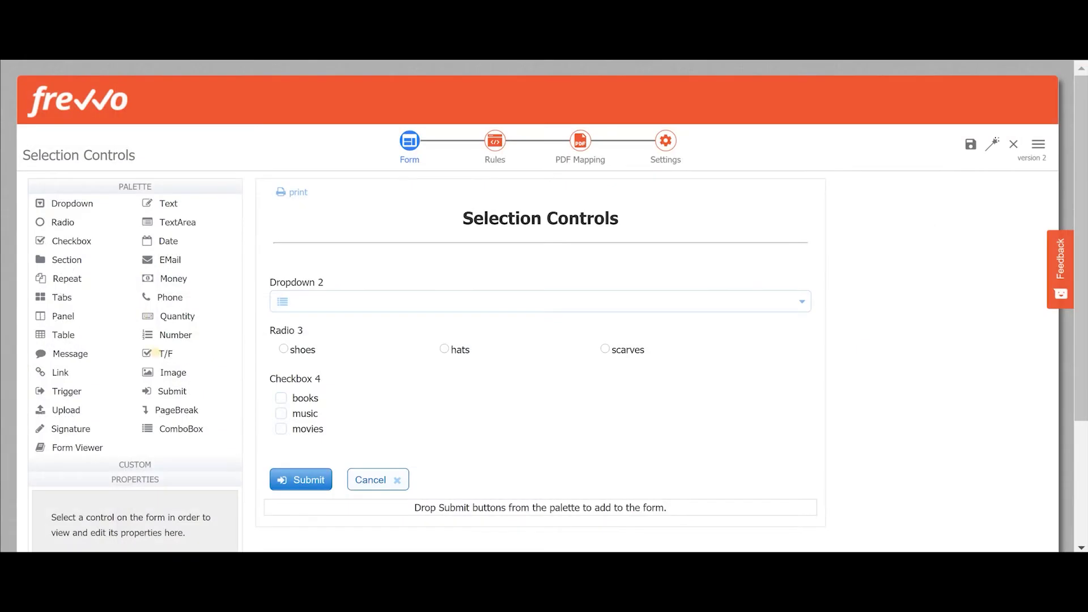
Step: Add a T/F control below the checkbox control and set its true option to "Non-Smoking Hotel Room"
drag(155, 354, 454, 461)
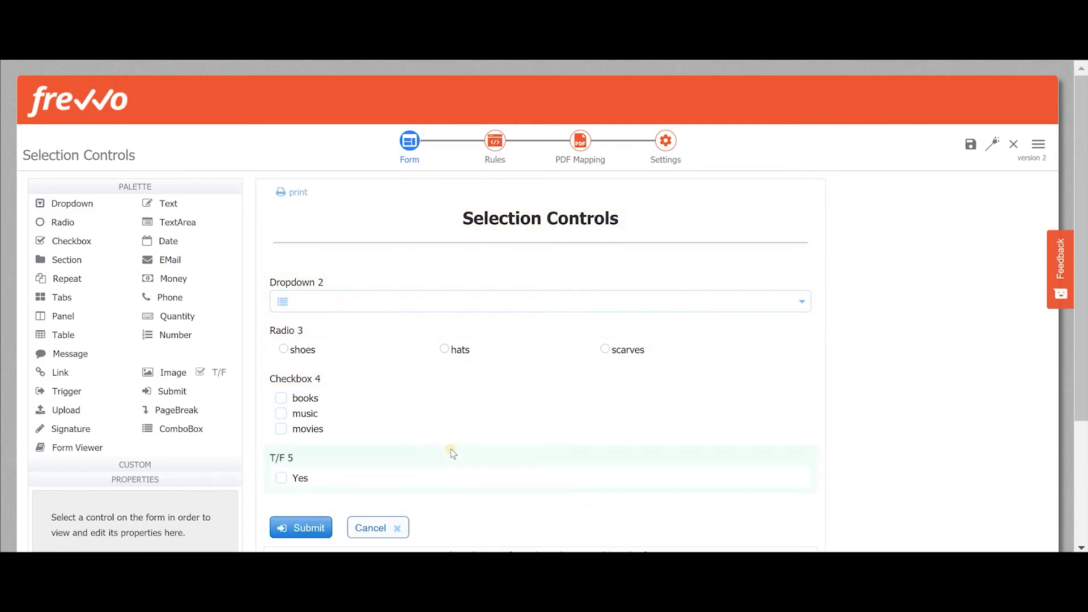
click(144, 187)
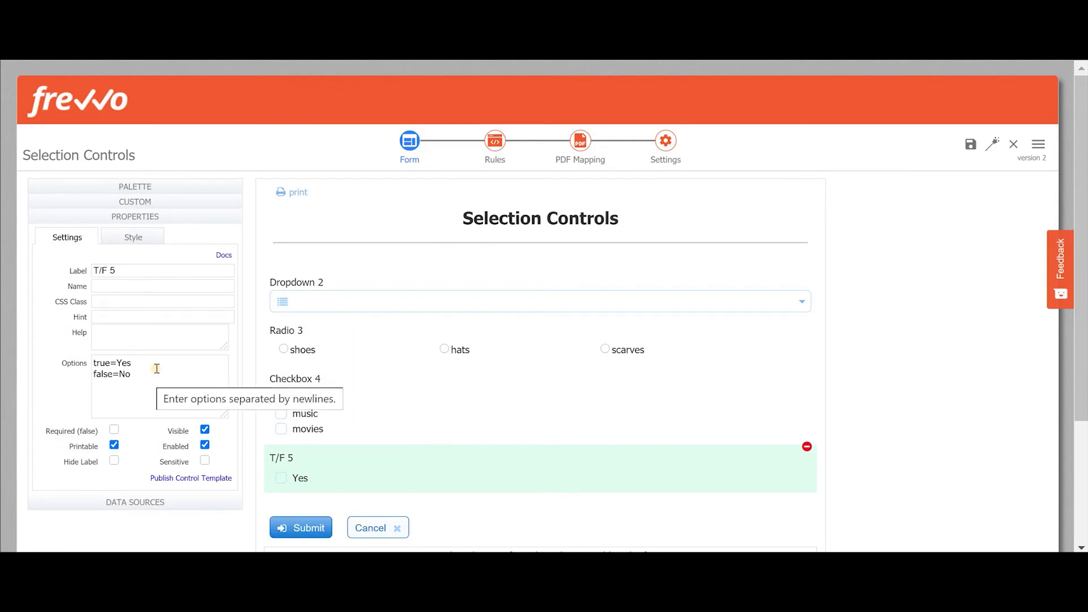
drag(132, 364, 116, 363)
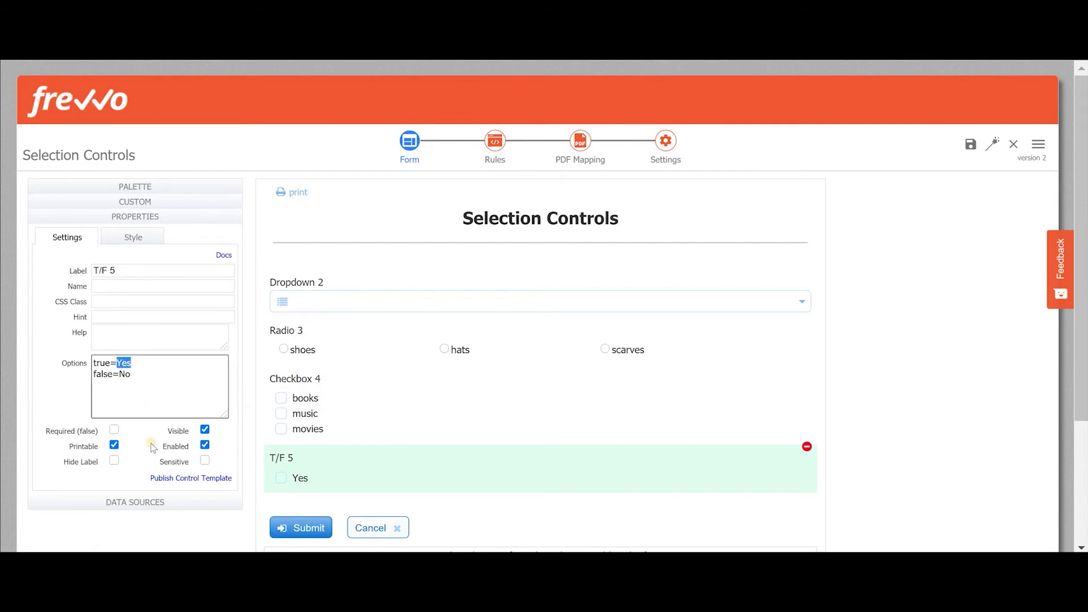
text(Non-Smoking Hotel Room)
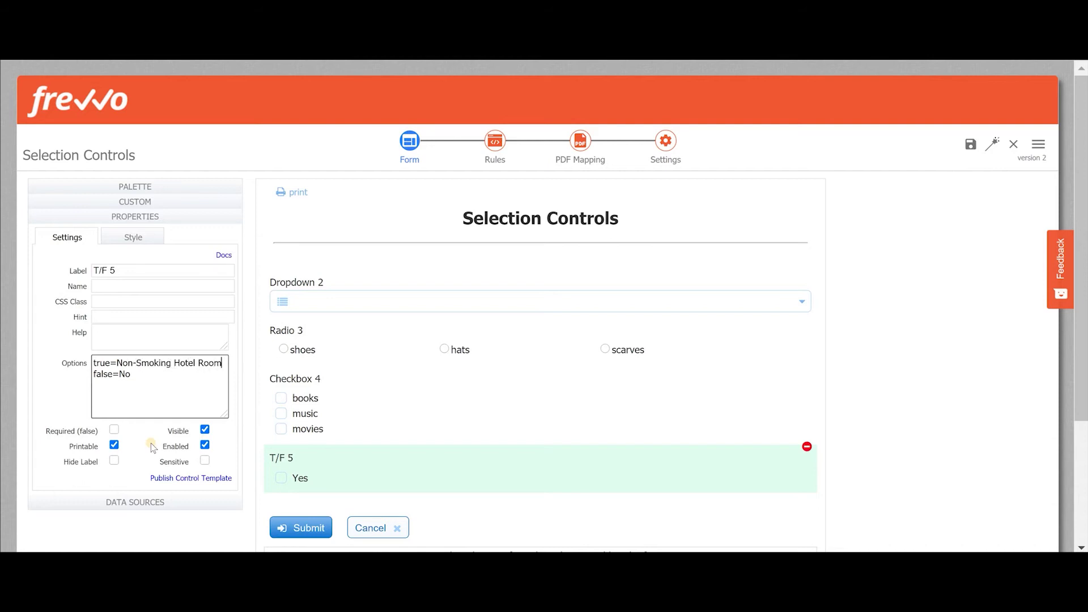
key(Tab)
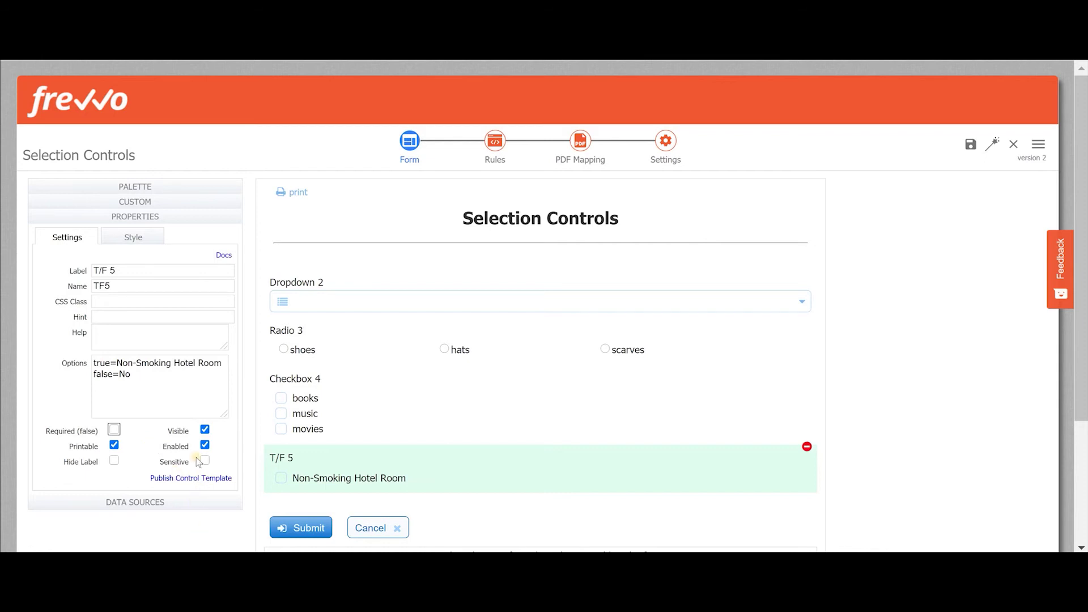
Step: Hide the T/F control's label, and make the Required Single Checkbox control required
click(115, 462)
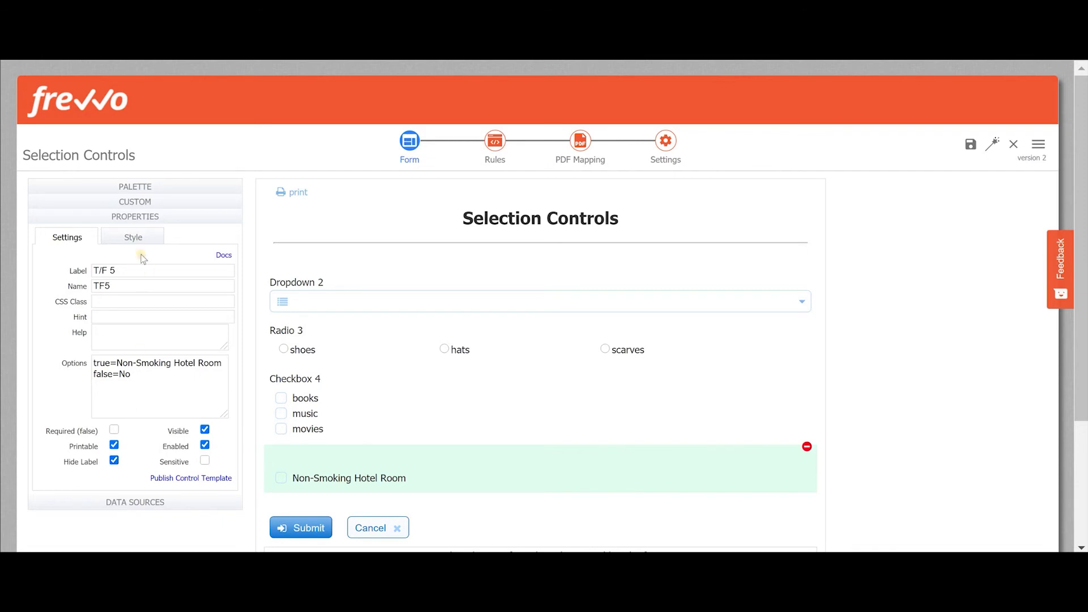
click(115, 430)
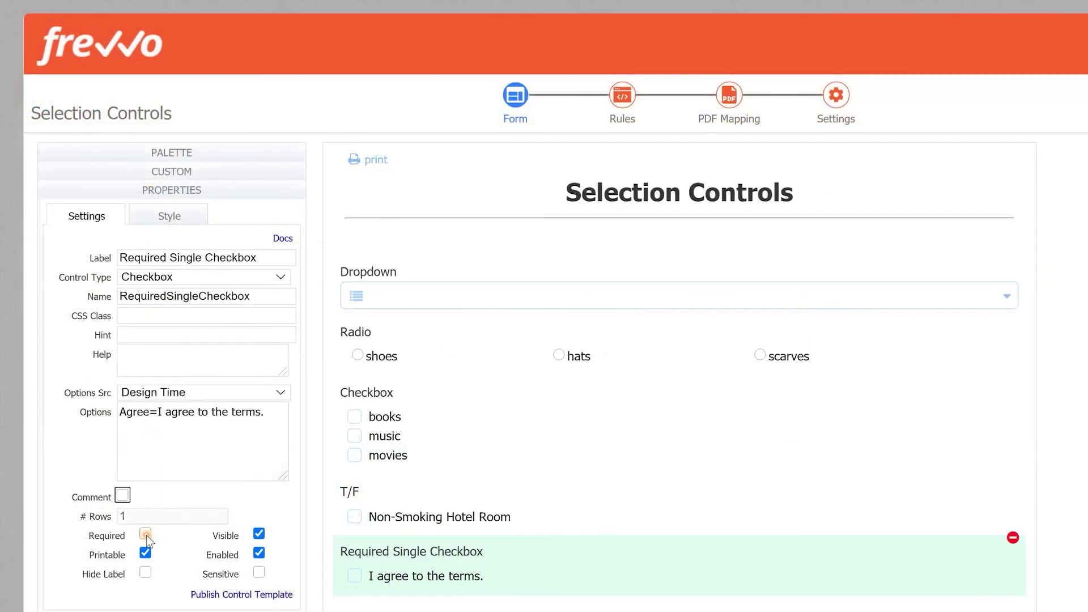
click(146, 535)
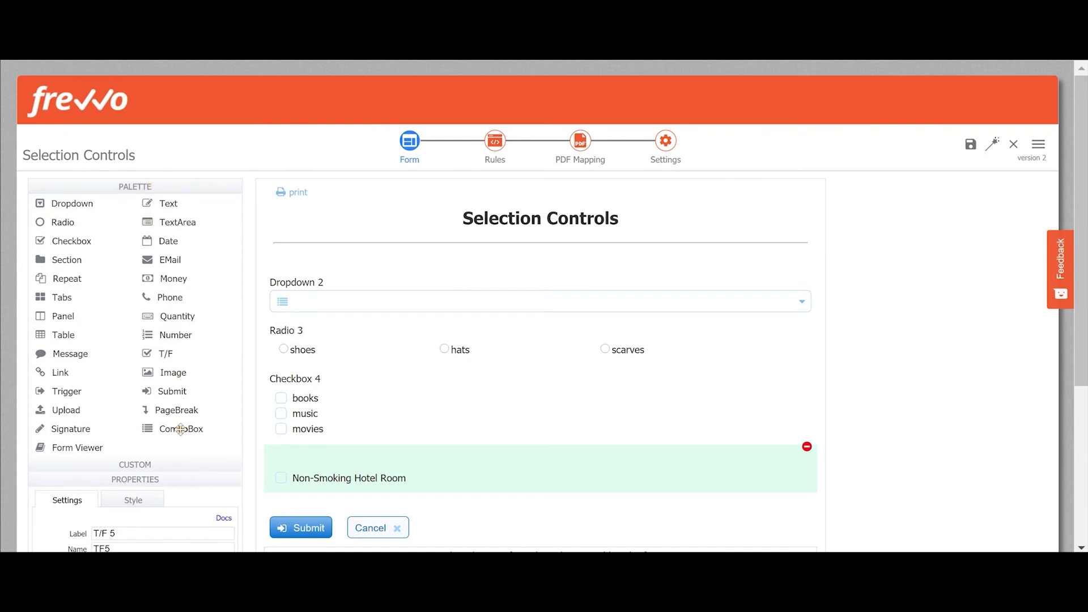
Step: Add a ComboBox below the T/F control with frevvo Users as options source, and enable Options Value Only and Single Value
drag(180, 429, 440, 485)
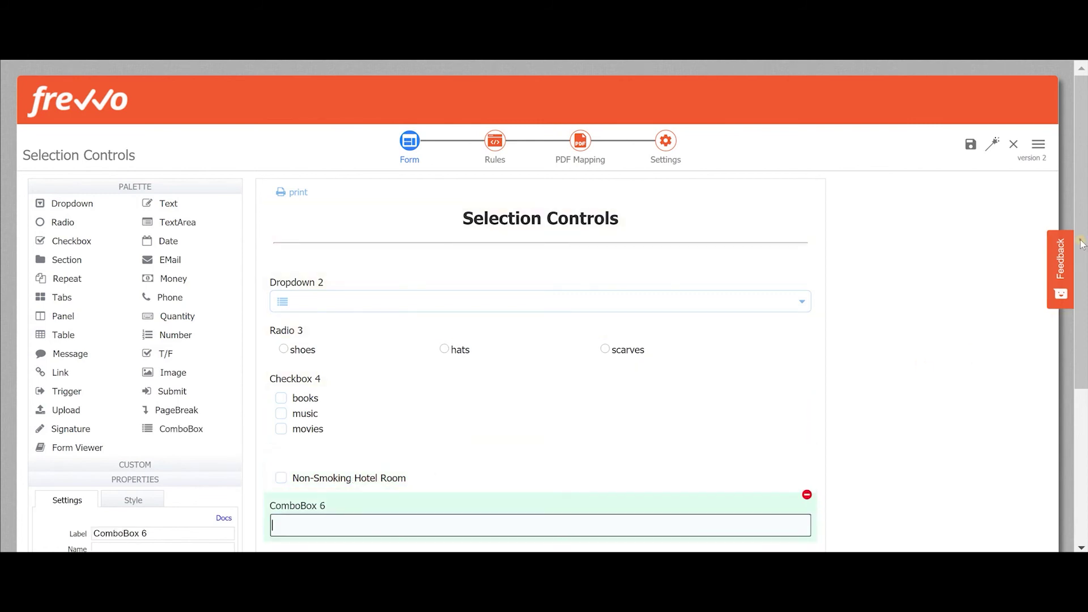
scroll(1082, 243, down, 2)
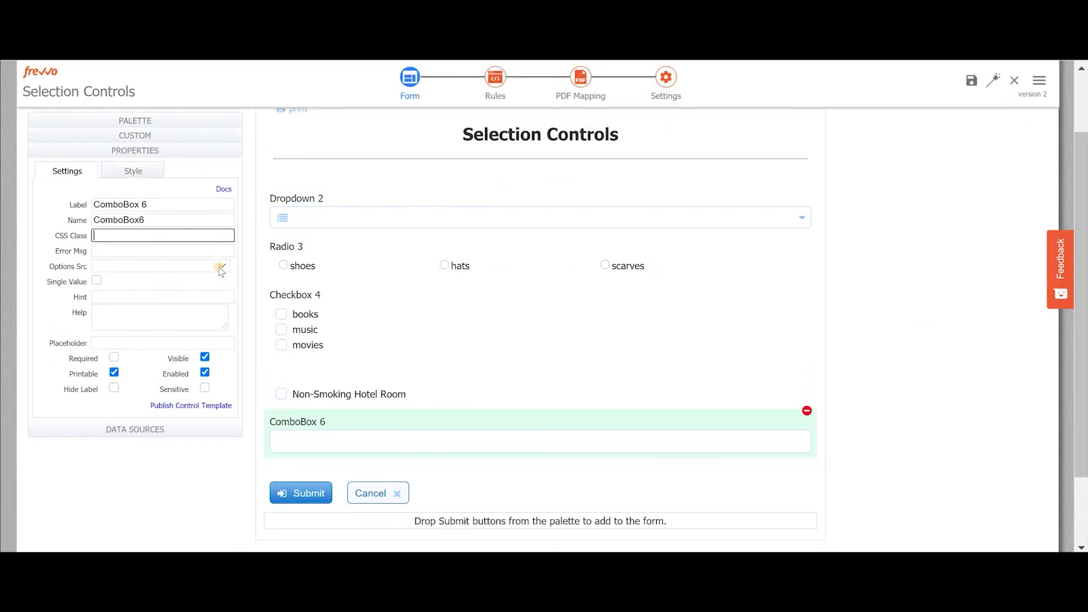
click(218, 267)
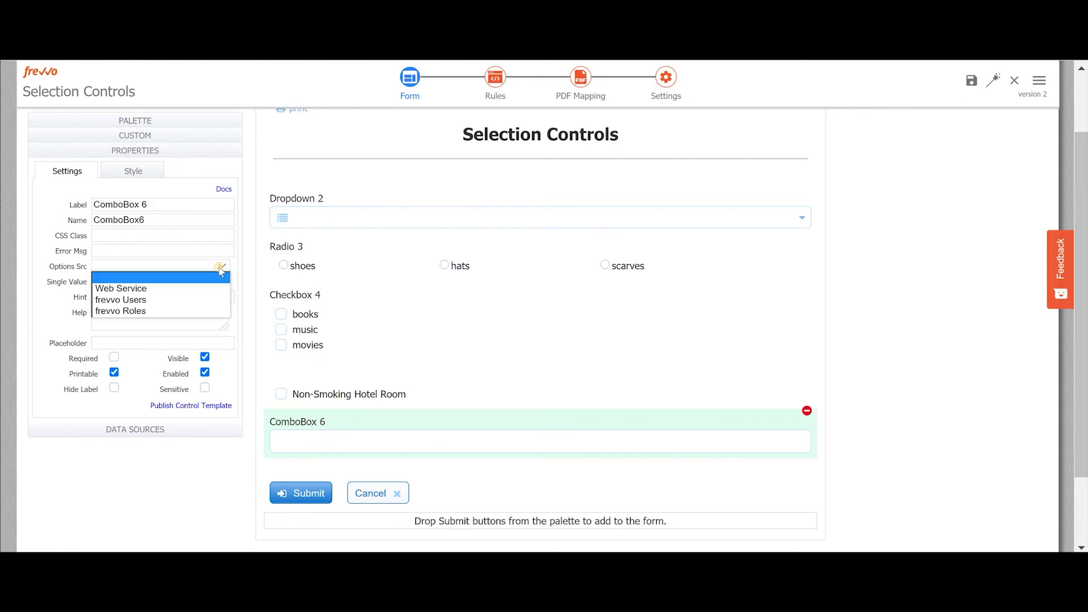
click(203, 300)
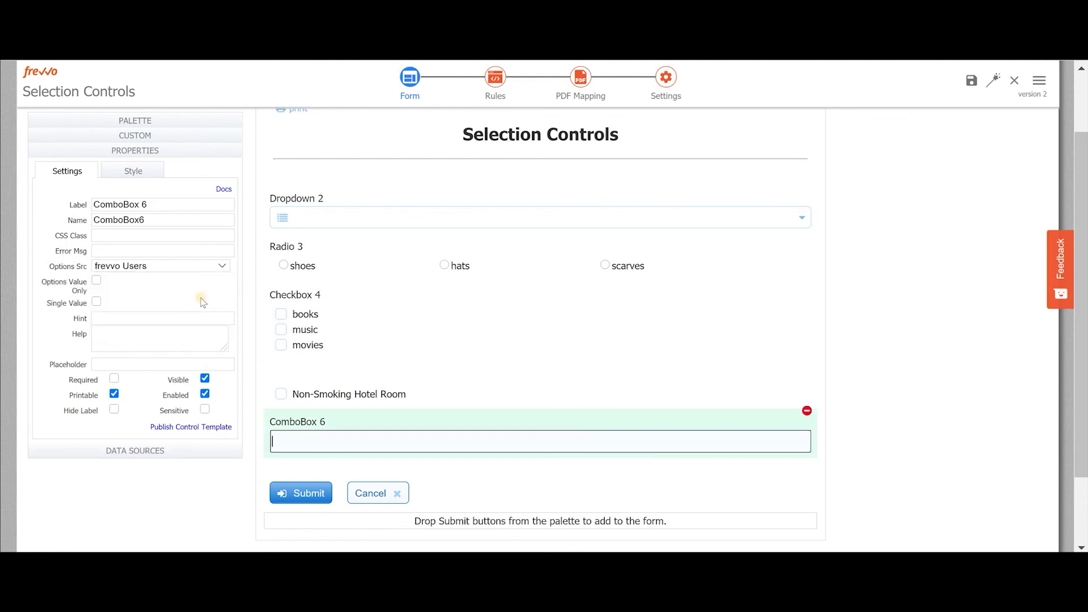
click(97, 281)
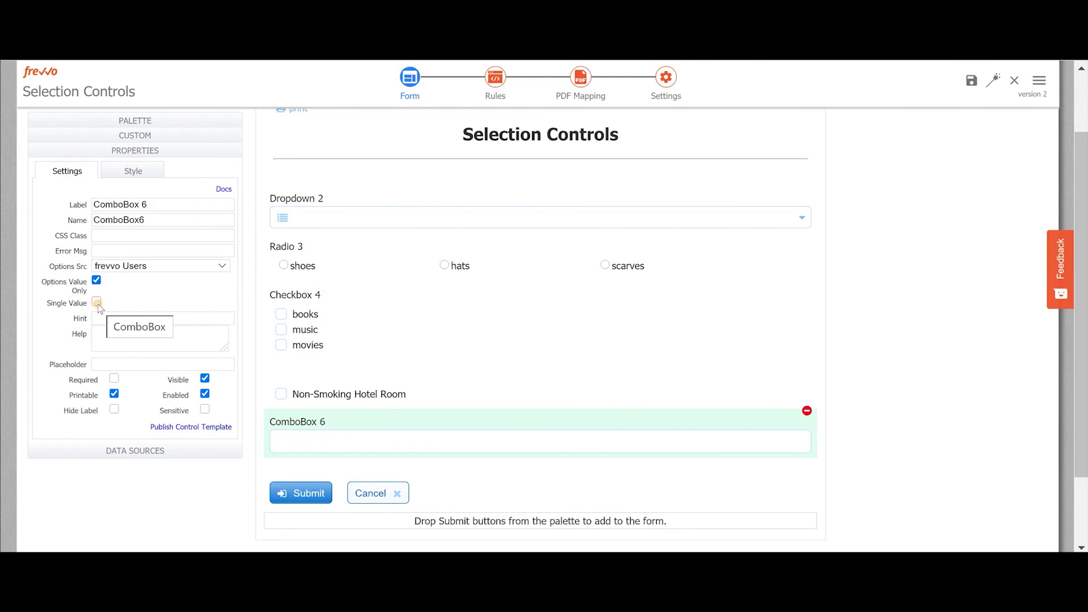
click(97, 302)
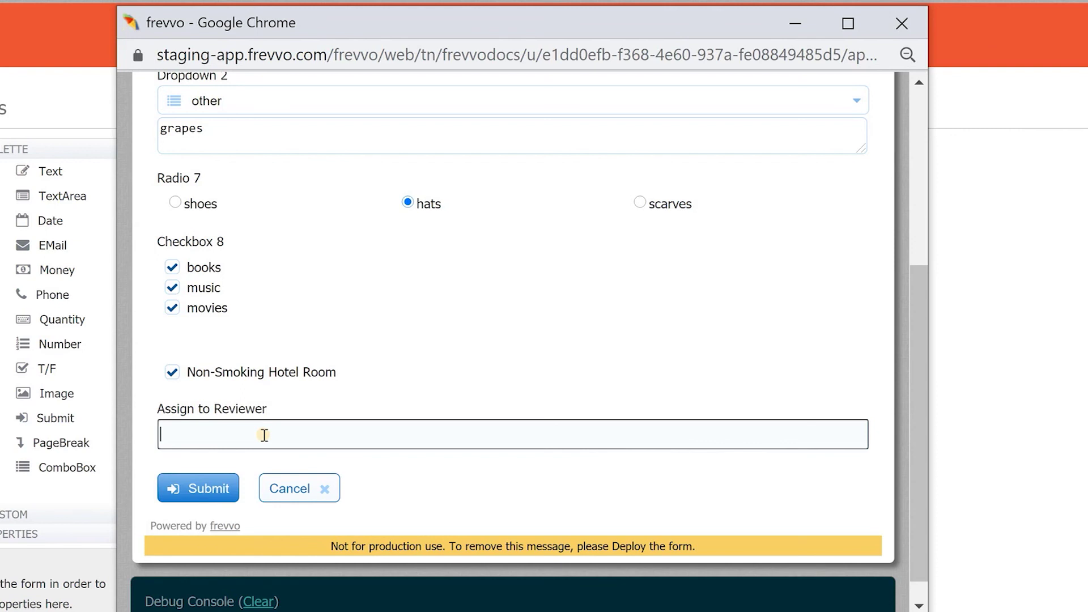
Step: In the form preview, search for a reviewer by name in Assign to Reviewer and pick the suggested user
text(meg)
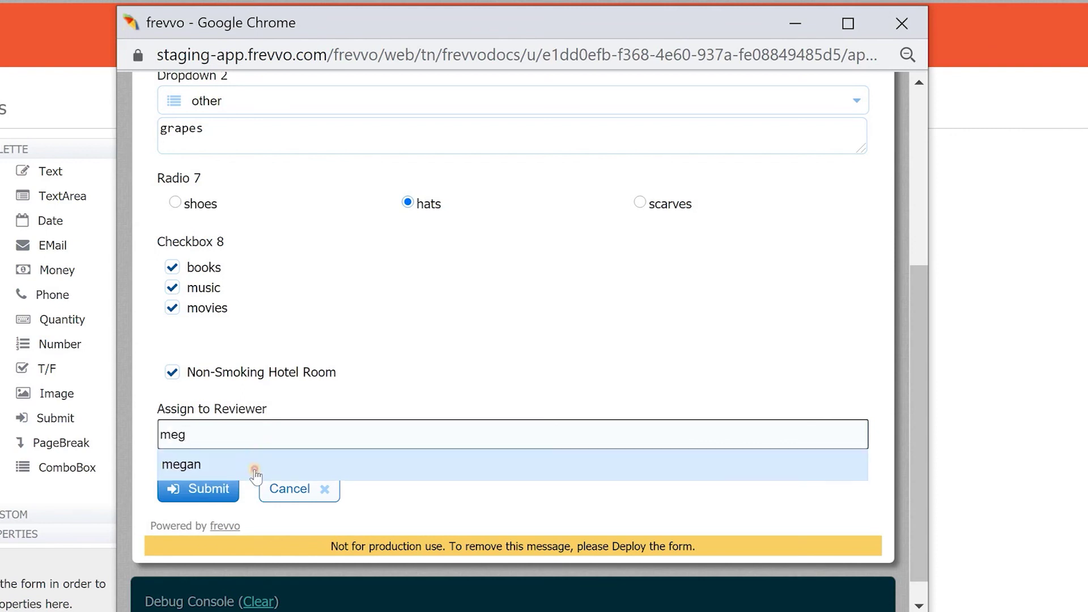
click(252, 470)
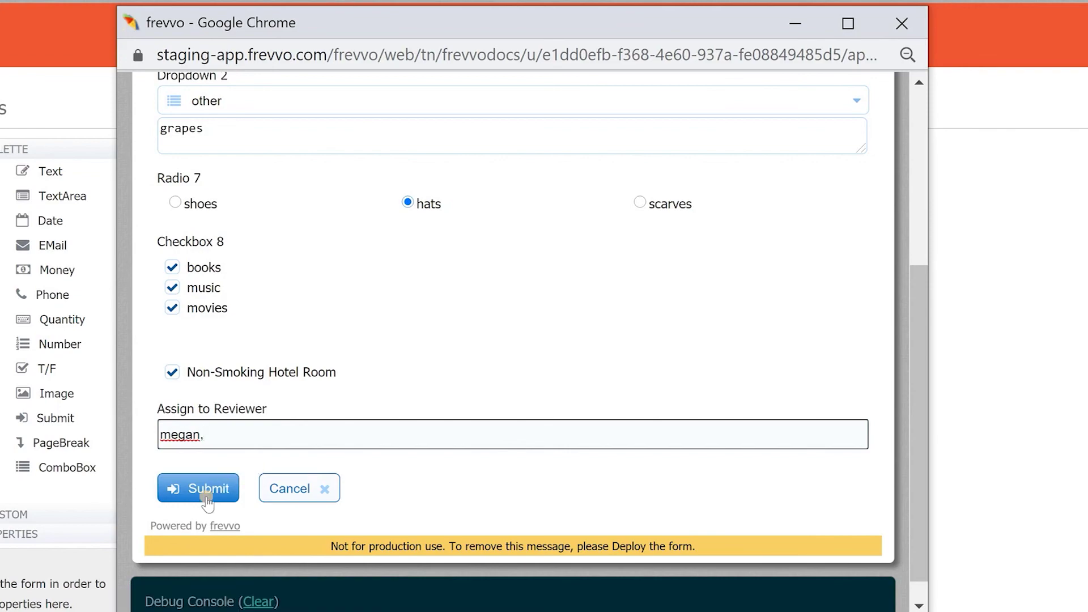